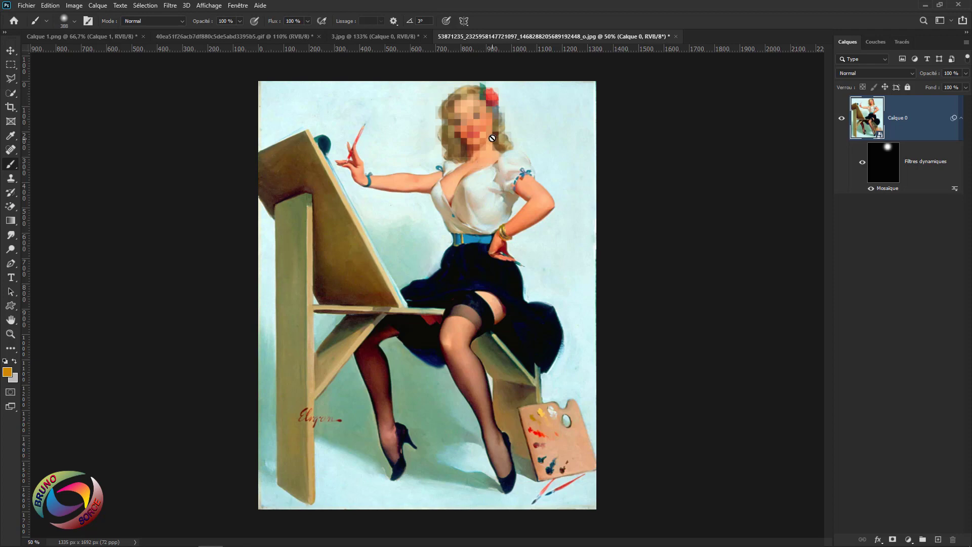
# - Compare the car photo and the pin-up image with their smart filters hidden and shown
pyautogui.click(373, 37)
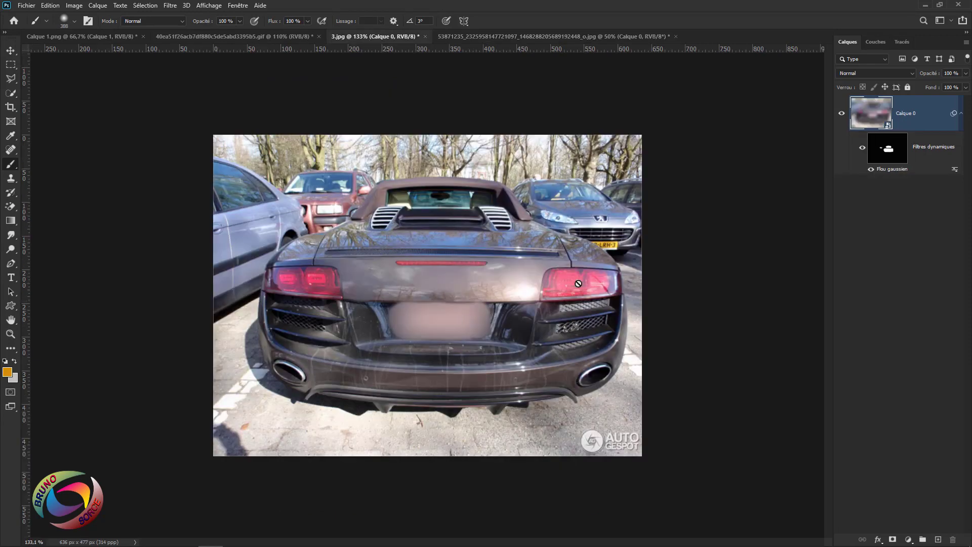
pyautogui.click(862, 149)
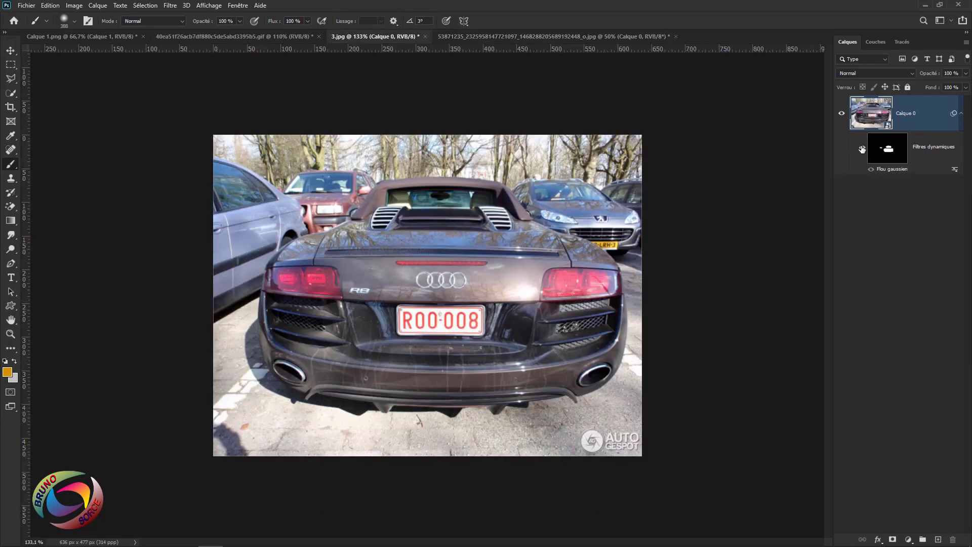
pyautogui.click(862, 149)
pyautogui.click(508, 38)
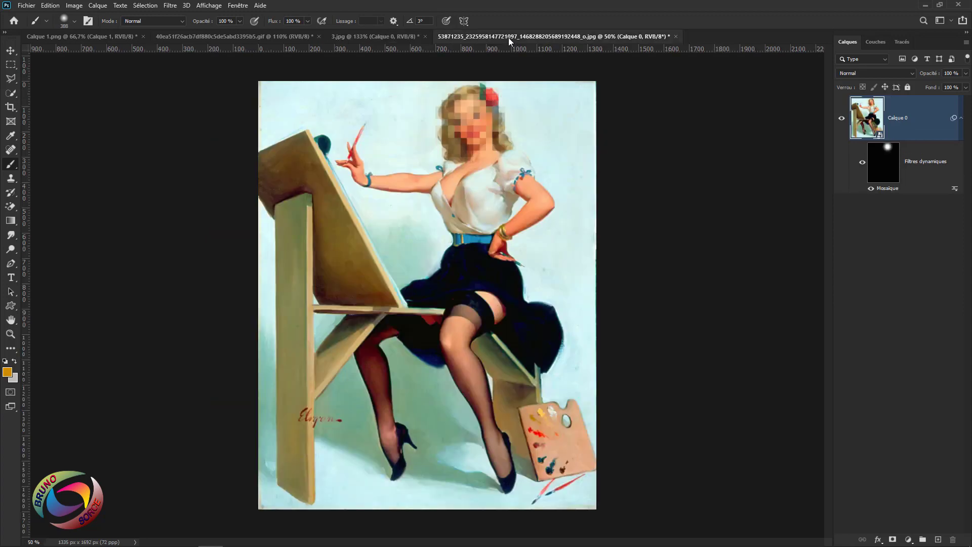
pyautogui.click(862, 167)
pyautogui.click(862, 164)
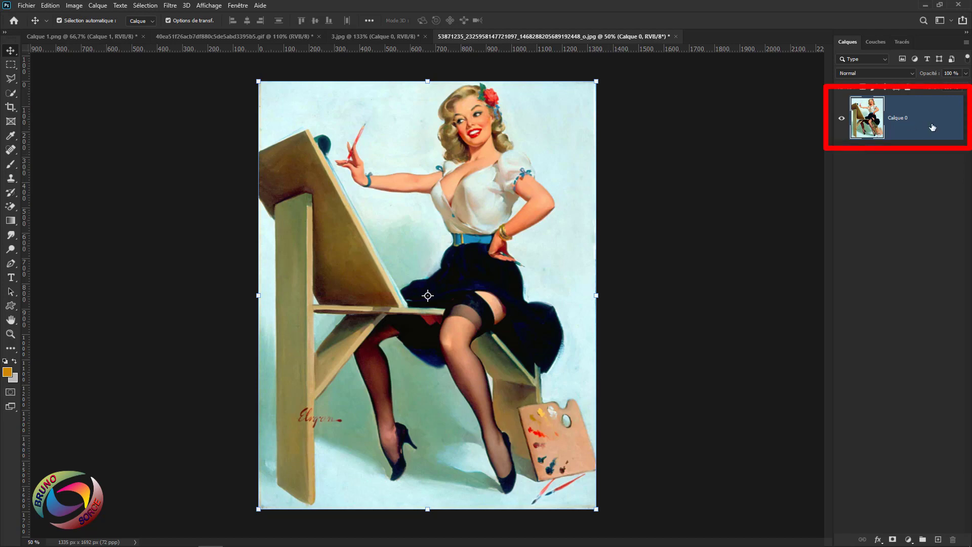
# - Convert the pin-up layer Calque 0 to a smart object and apply a Mosaïque filter with a cell size of 22
pyautogui.rightClick(933, 127)
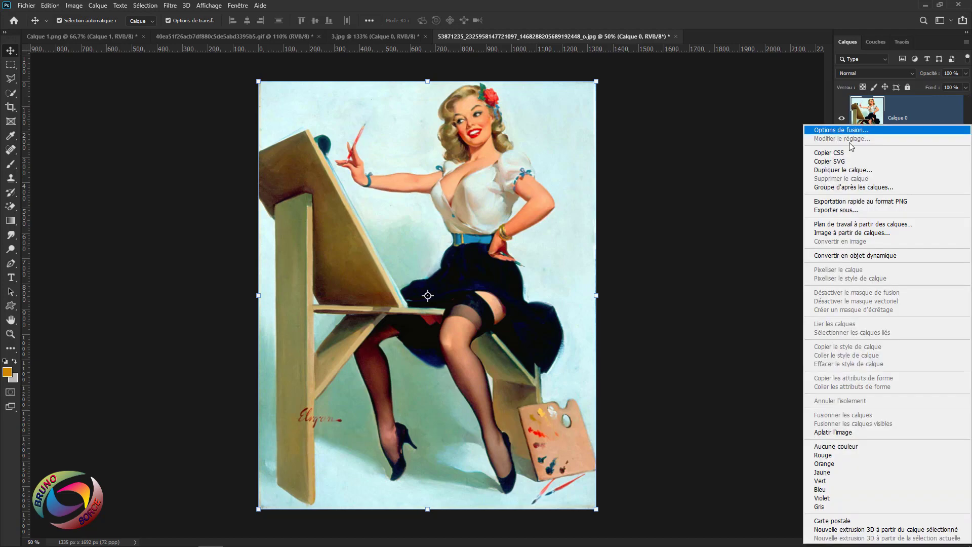
pyautogui.click(836, 256)
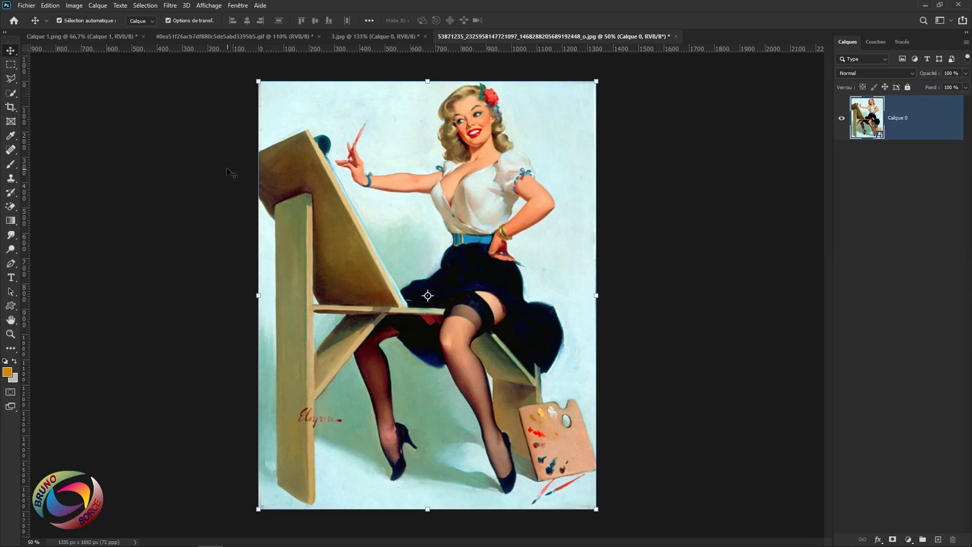
pyautogui.click(171, 6)
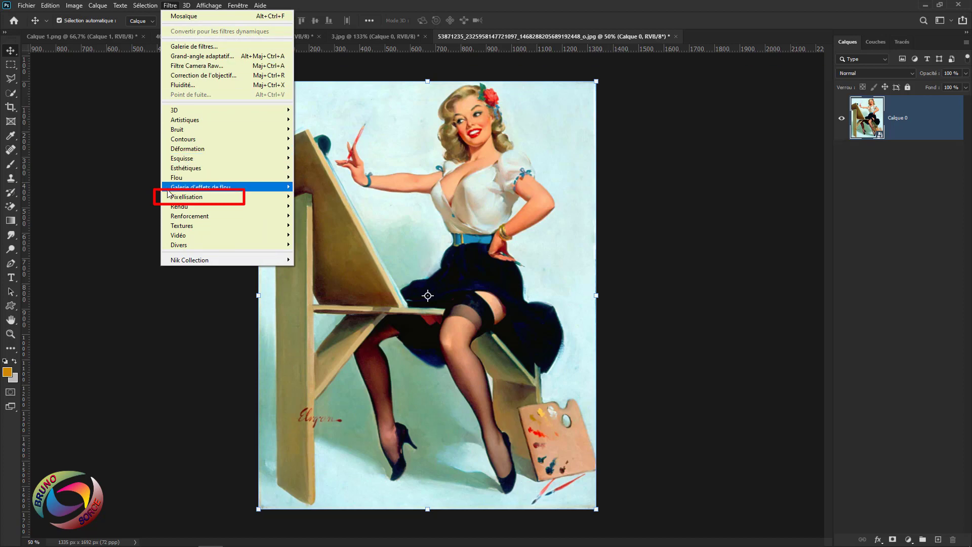
pyautogui.moveTo(173, 198)
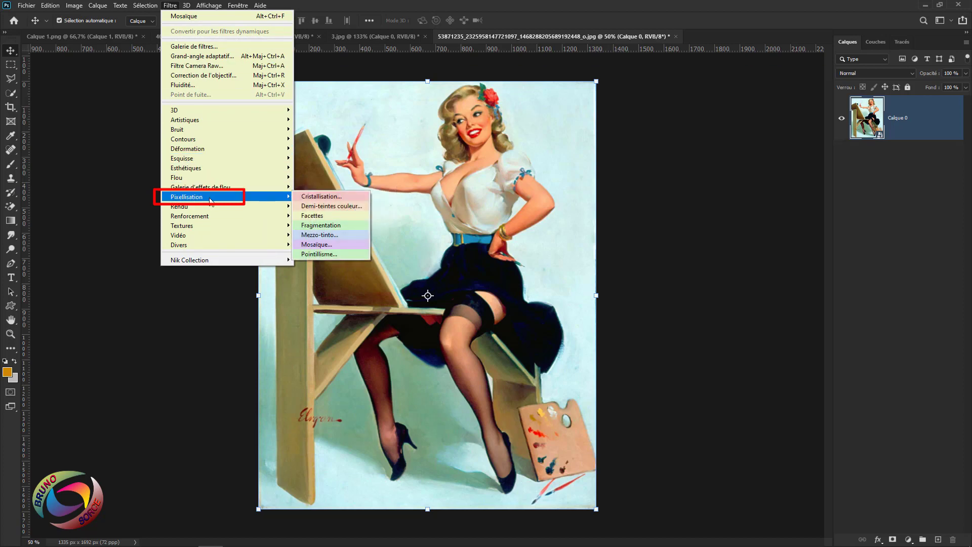
pyautogui.click(316, 245)
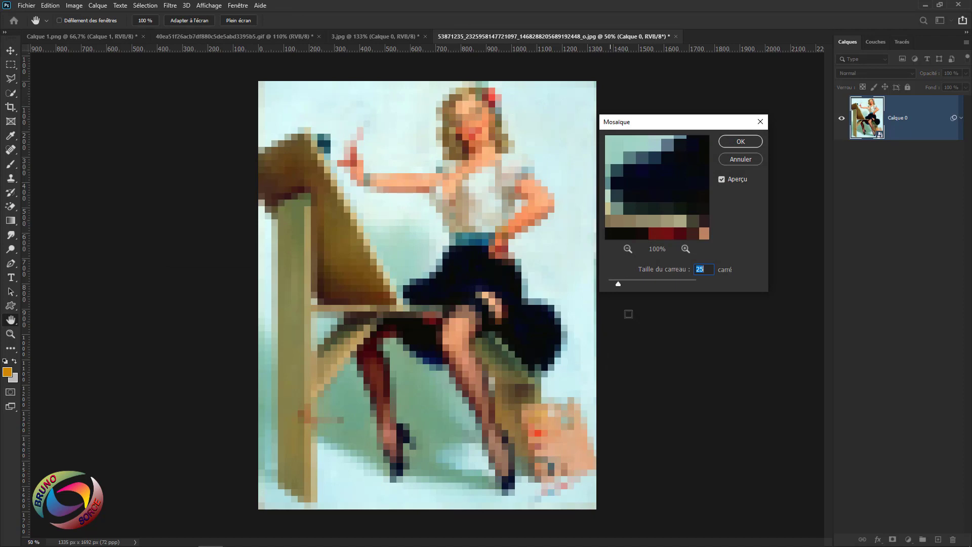
pyautogui.moveTo(620, 284)
pyautogui.mouseDown()
pyautogui.moveTo(654, 285)
pyautogui.moveTo(618, 287)
pyautogui.mouseUp()
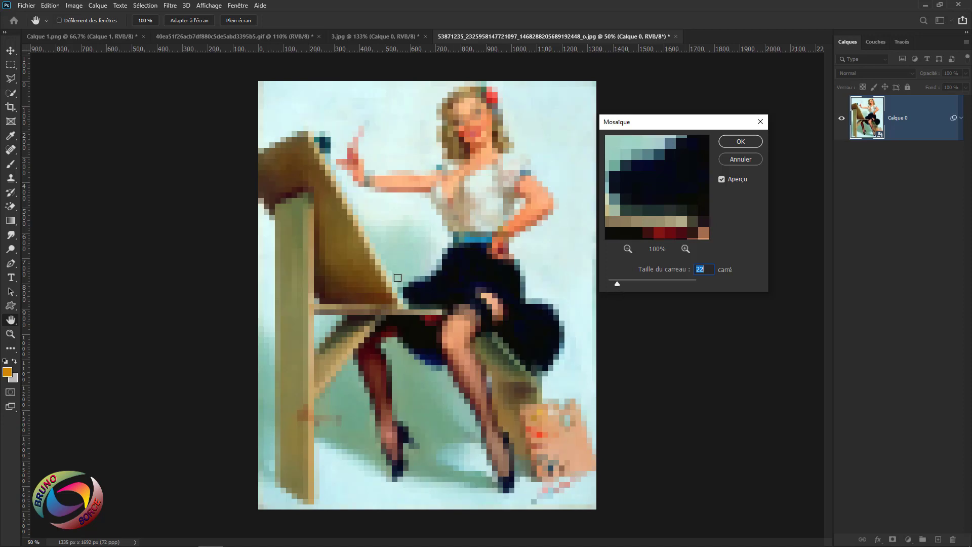
pyautogui.click(747, 139)
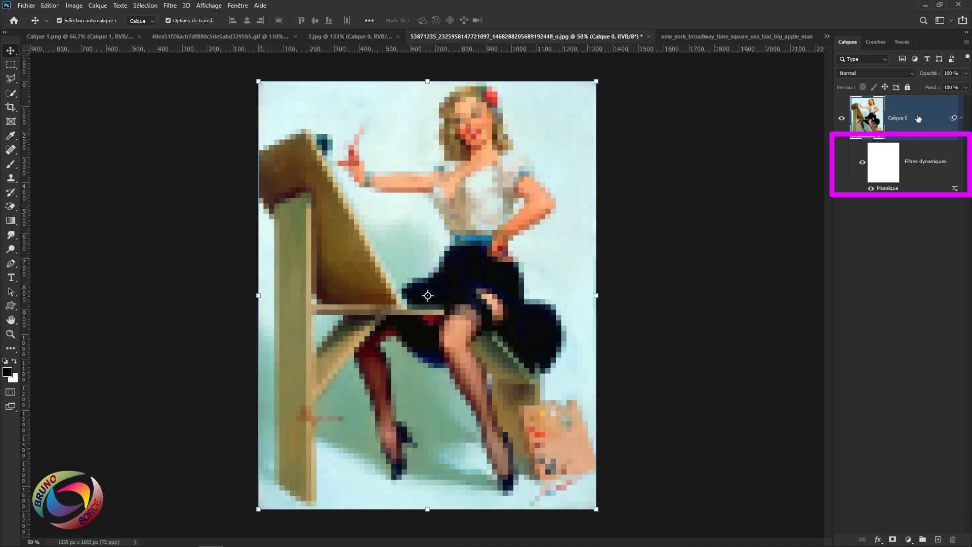
# - Fill the Mosaïque filter's mask on the pin-up layer with black
pyautogui.click(885, 167)
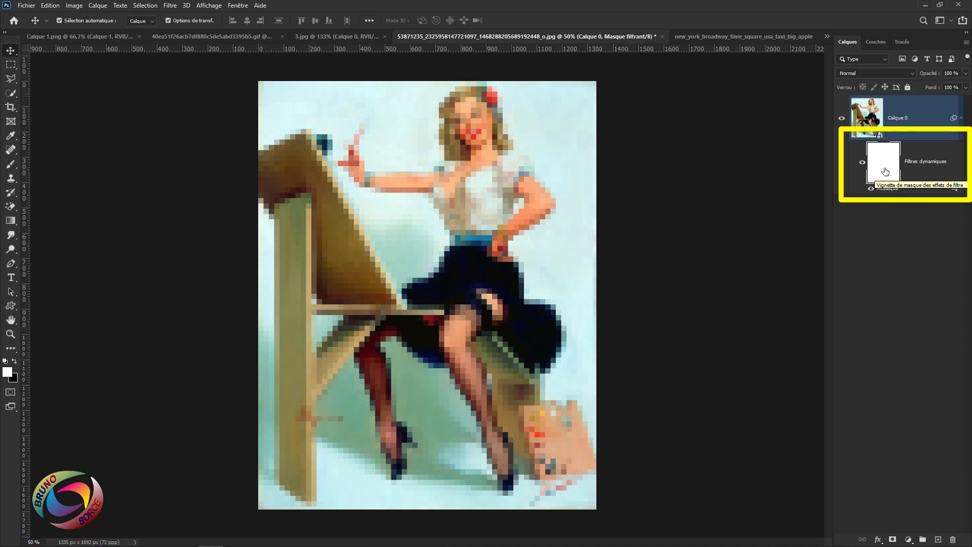
pyautogui.click(15, 361)
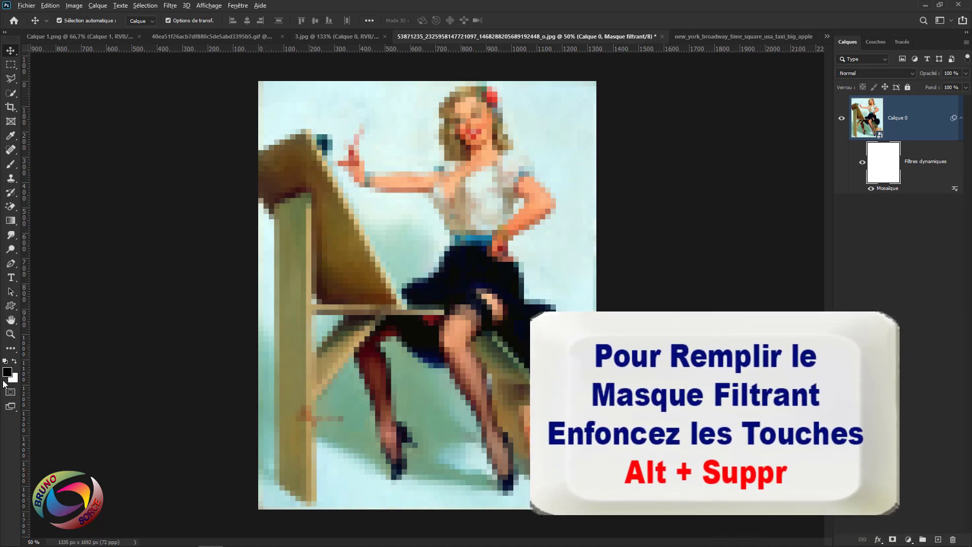
pyautogui.hotkey('alt', 'Delete')
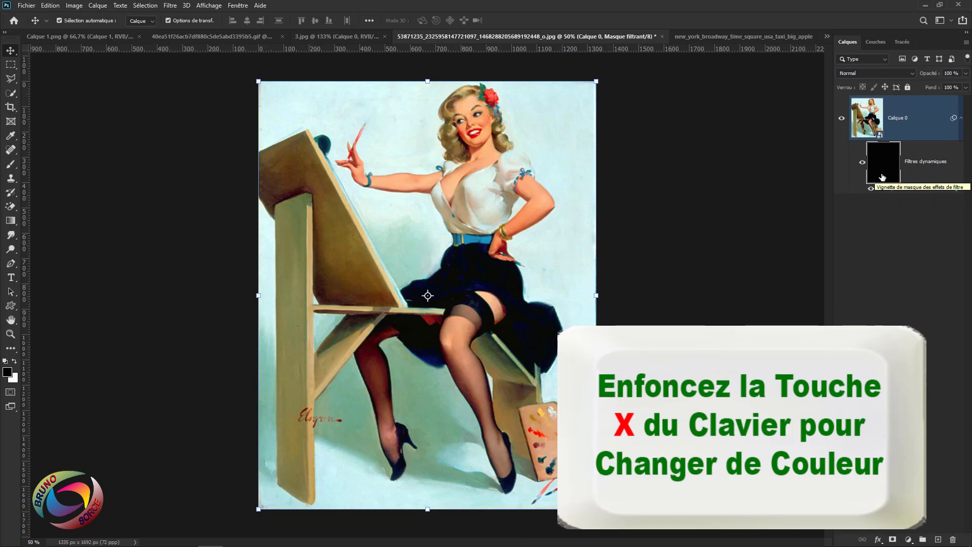
# - Paint white on the filter mask over the woman's face and hair with a soft brush
pyautogui.press('x')
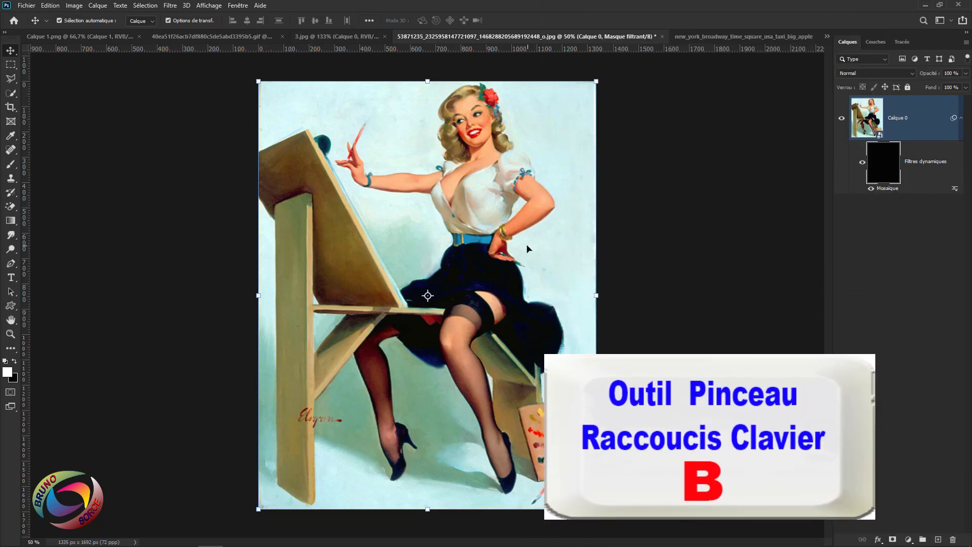
pyautogui.press('b')
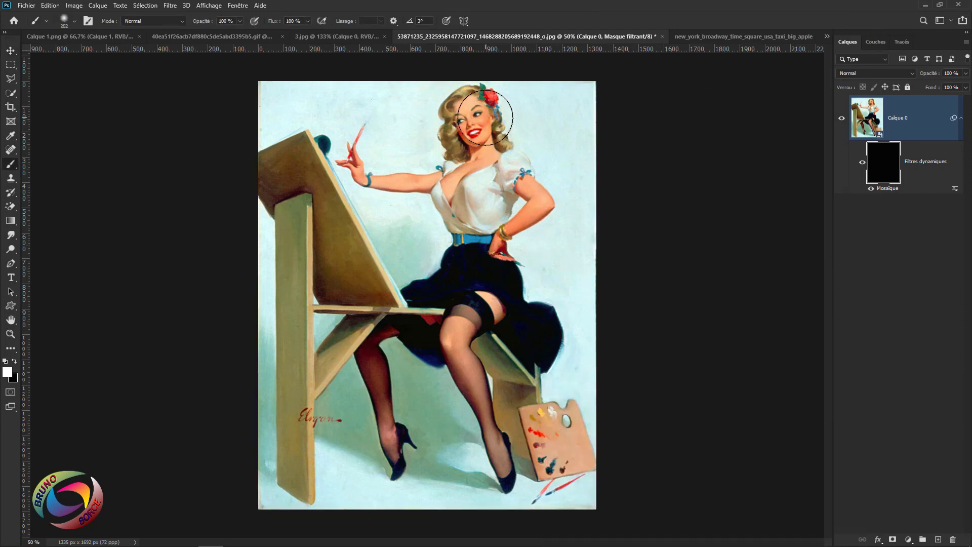
pyautogui.moveTo(485, 119)
pyautogui.mouseDown()
pyautogui.moveTo(469, 117)
pyautogui.moveTo(466, 130)
pyautogui.moveTo(485, 133)
pyautogui.mouseUp()
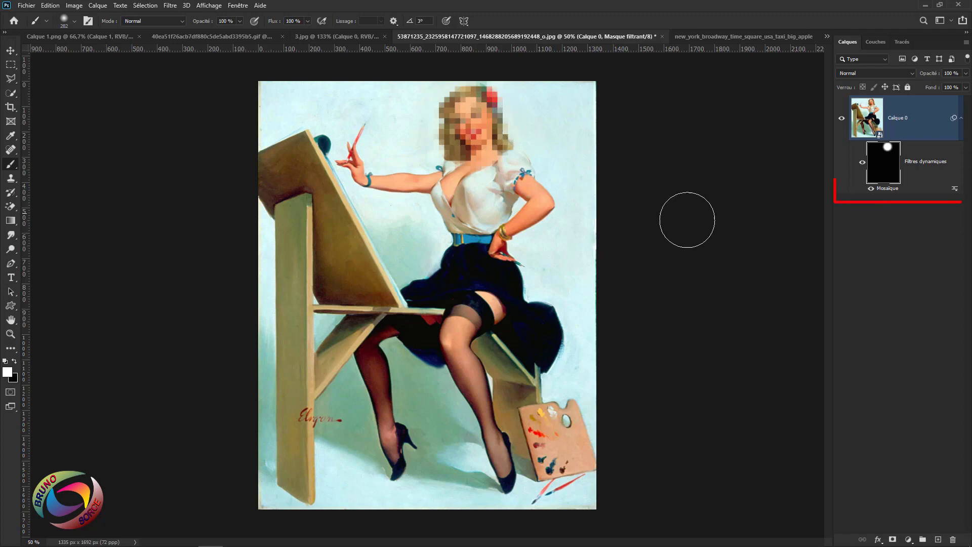
# - Edit the Mosaïque smart filter and set its cell size to 16
pyautogui.doubleClick(886, 188)
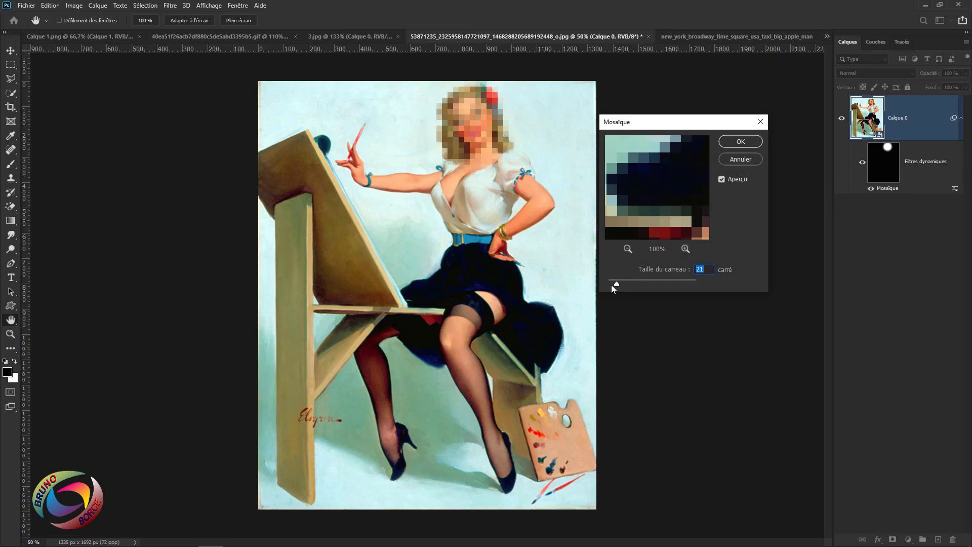
pyautogui.moveTo(612, 285); pyautogui.dragTo(615, 285)
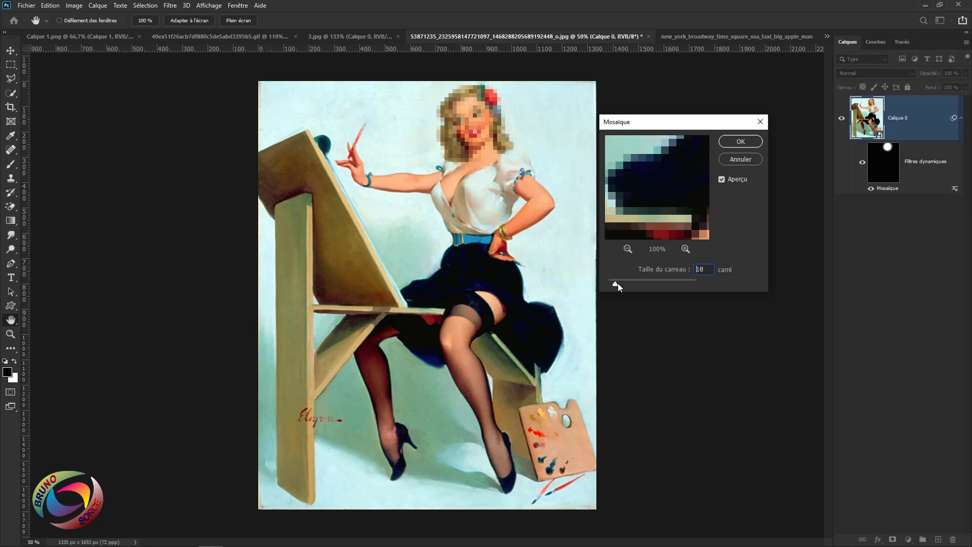
pyautogui.moveTo(642, 284); pyautogui.dragTo(615, 283)
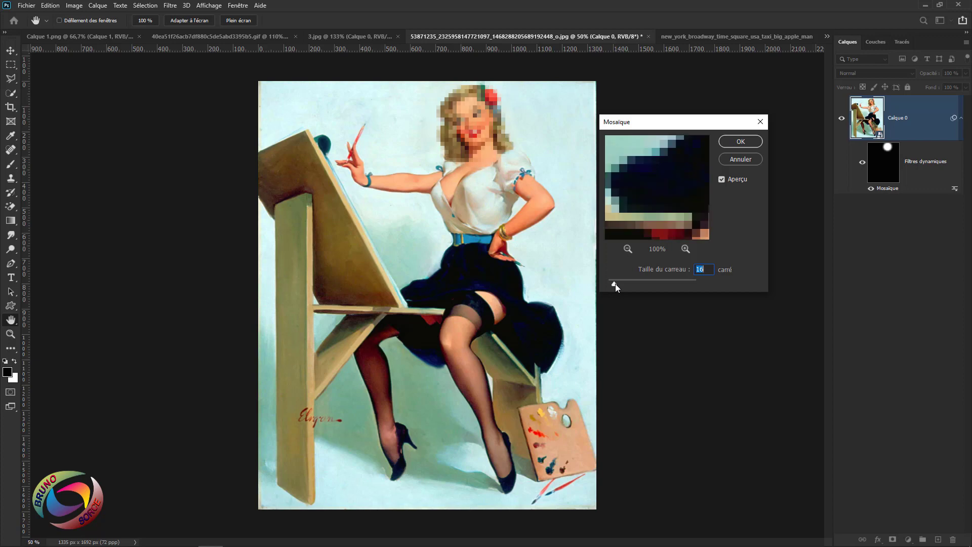
pyautogui.click(740, 142)
pyautogui.press('b')
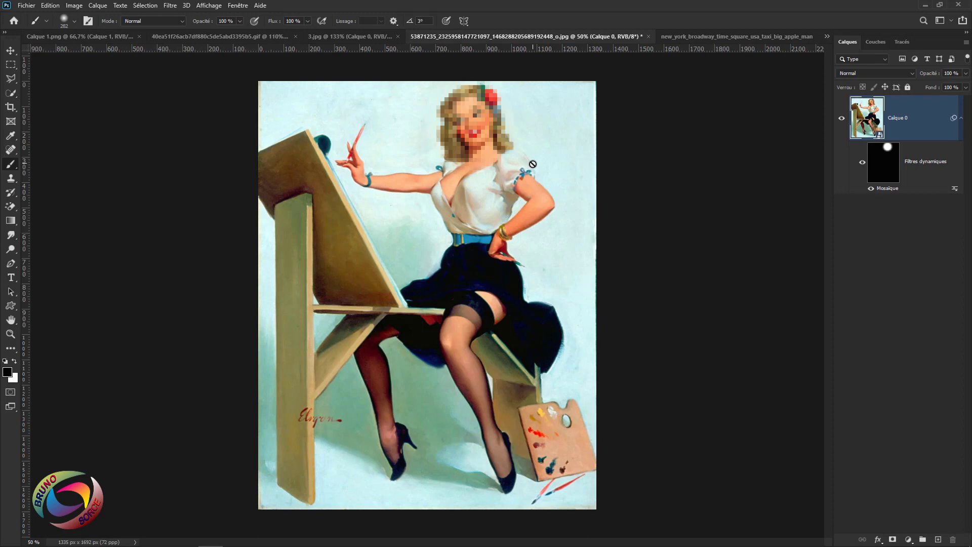
# - Switch to the 3.jpg car photo and delete the existing smart filters from Calque 0
pyautogui.click(351, 36)
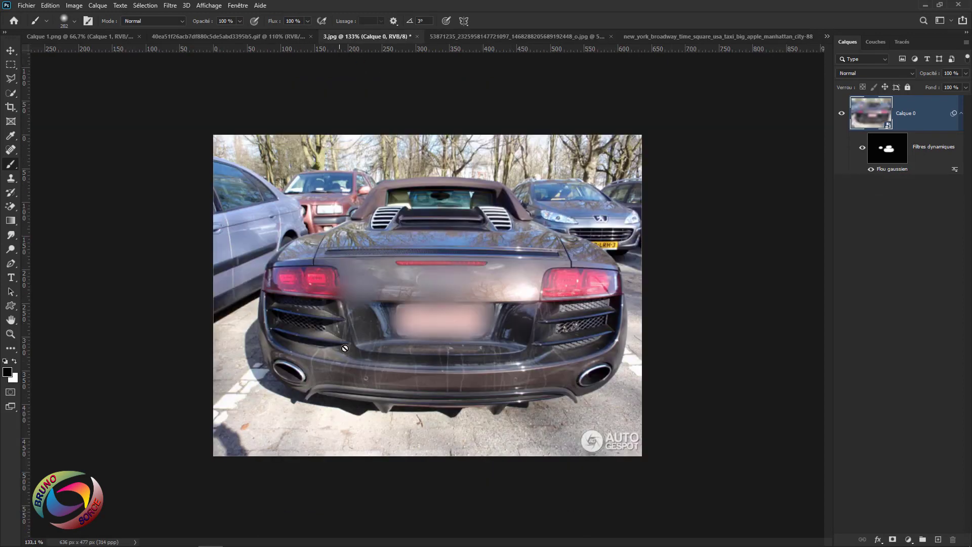
pyautogui.scroll(2, 458, 304)
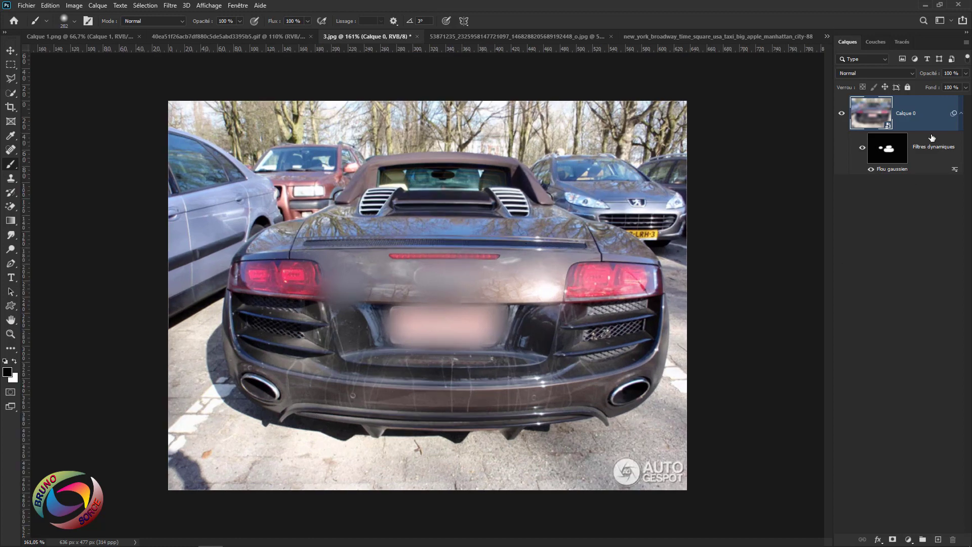
pyautogui.click(952, 539)
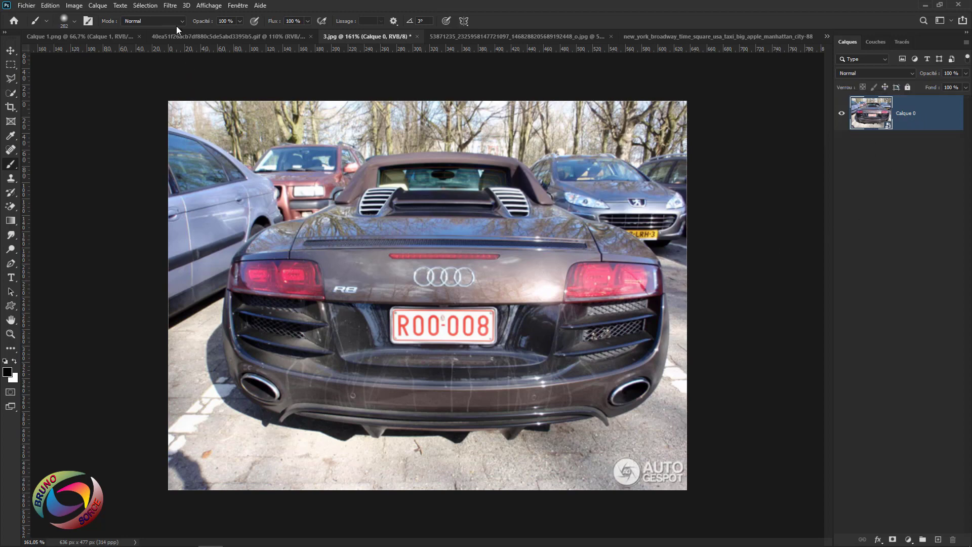
# - Apply a Flou gaussien filter with an 8.0-pixel radius to the car layer
pyautogui.click(170, 6)
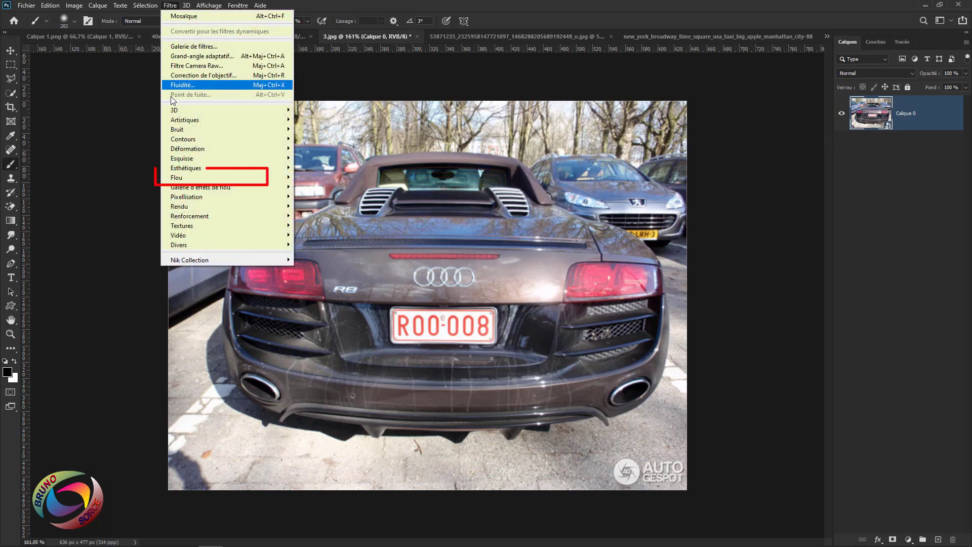
pyautogui.moveTo(176, 179)
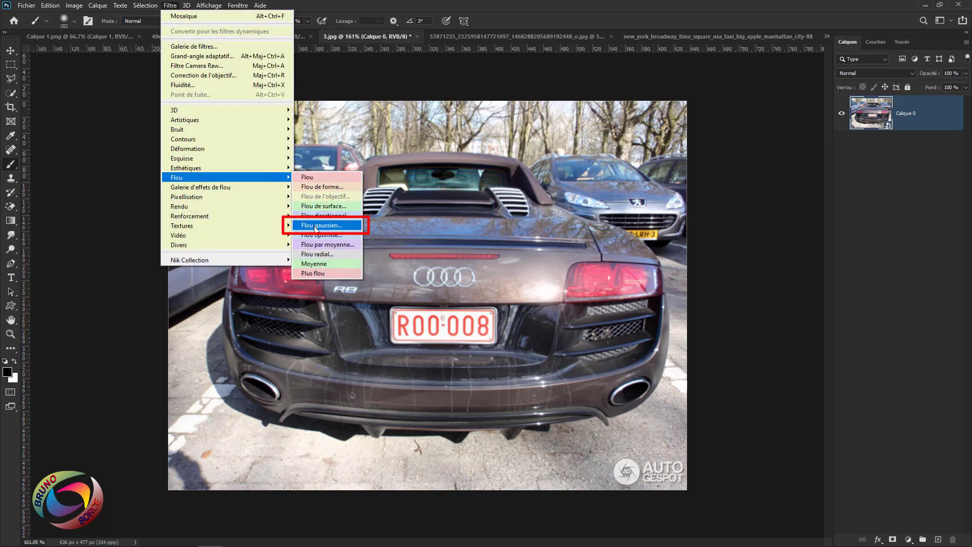
pyautogui.click(315, 226)
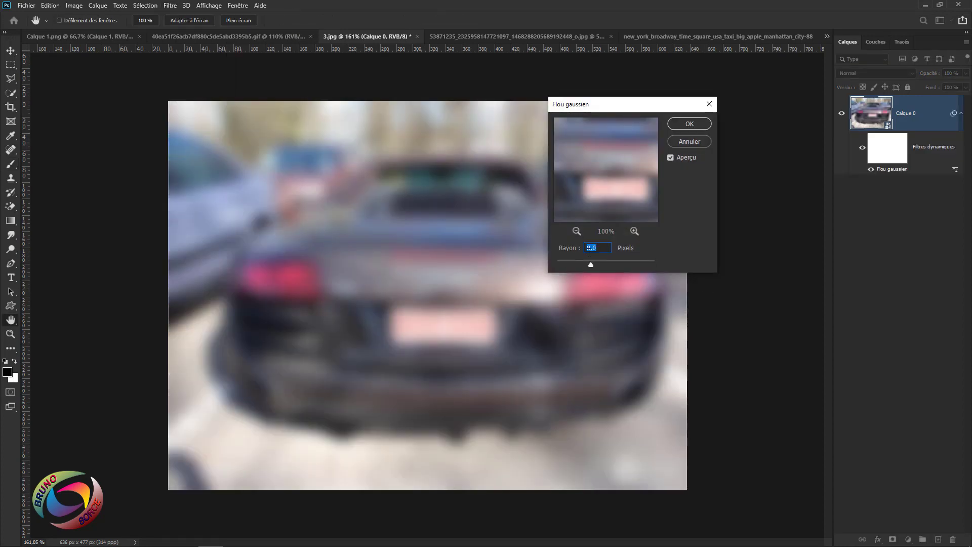
pyautogui.click(682, 126)
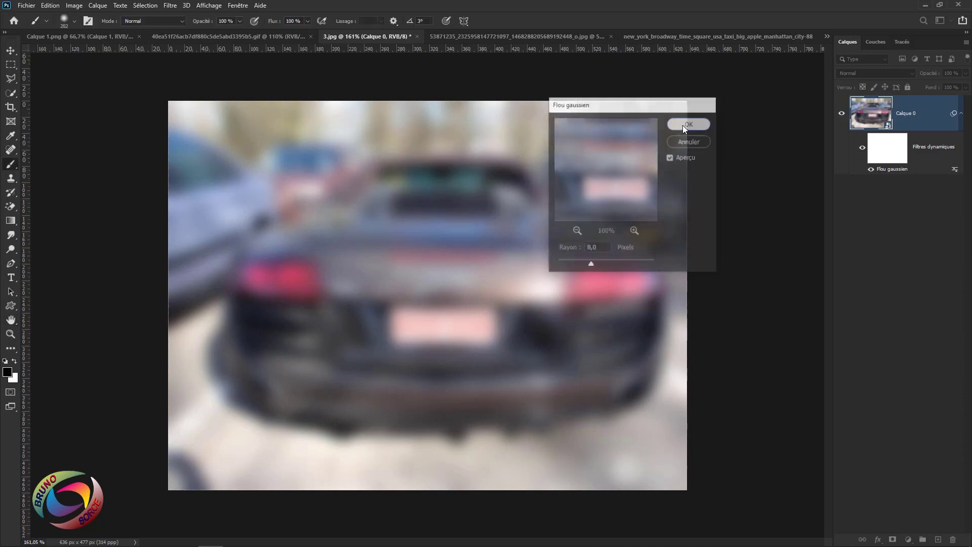
# - Invert the blur filter's mask to black and paint white over the licence plate, Audi rings and R8 badge
pyautogui.press('b')
pyautogui.click(881, 149)
pyautogui.press('x')
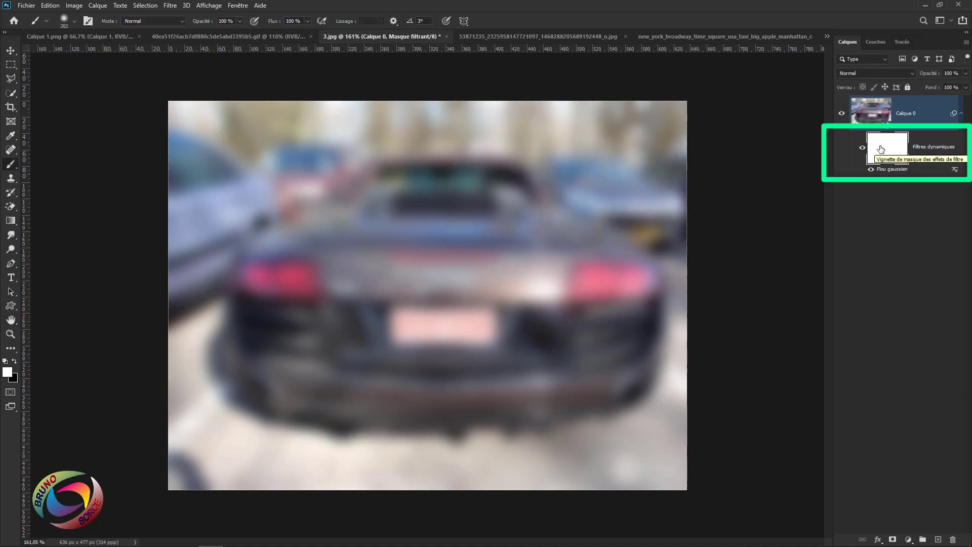
pyautogui.hotkey('ctrl', 'i')
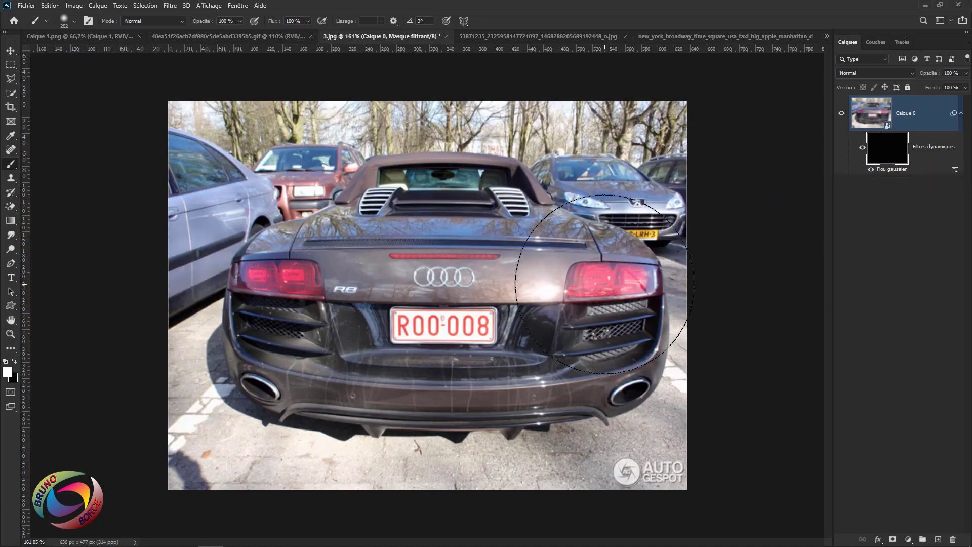
pyautogui.moveTo(466, 285)
pyautogui.mouseDown()
pyautogui.moveTo(363, 312)
pyautogui.moveTo(409, 328)
pyautogui.moveTo(481, 330)
pyautogui.moveTo(480, 321)
pyautogui.moveTo(403, 326)
pyautogui.mouseUp()
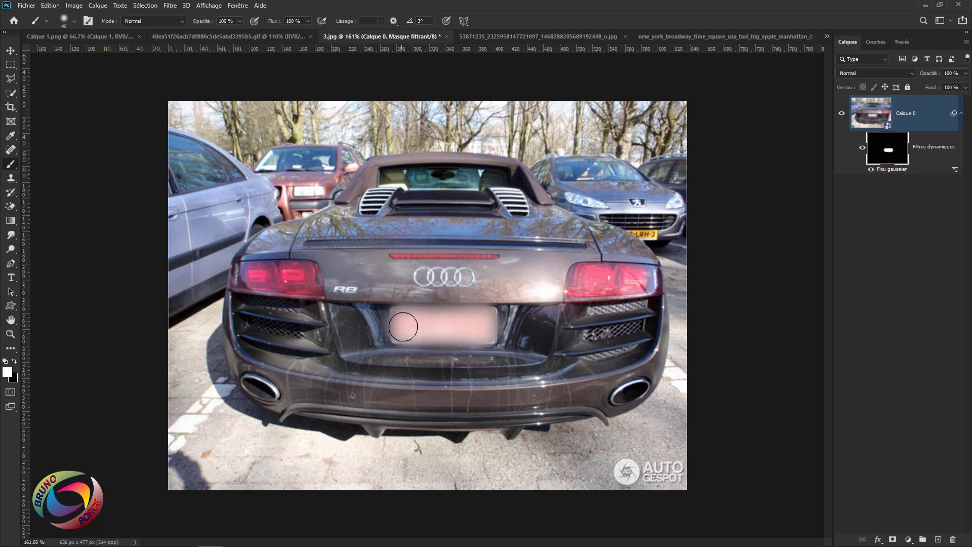
pyautogui.moveTo(476, 281)
pyautogui.mouseDown()
pyautogui.moveTo(397, 284)
pyautogui.moveTo(417, 277)
pyautogui.moveTo(355, 292)
pyautogui.mouseUp()
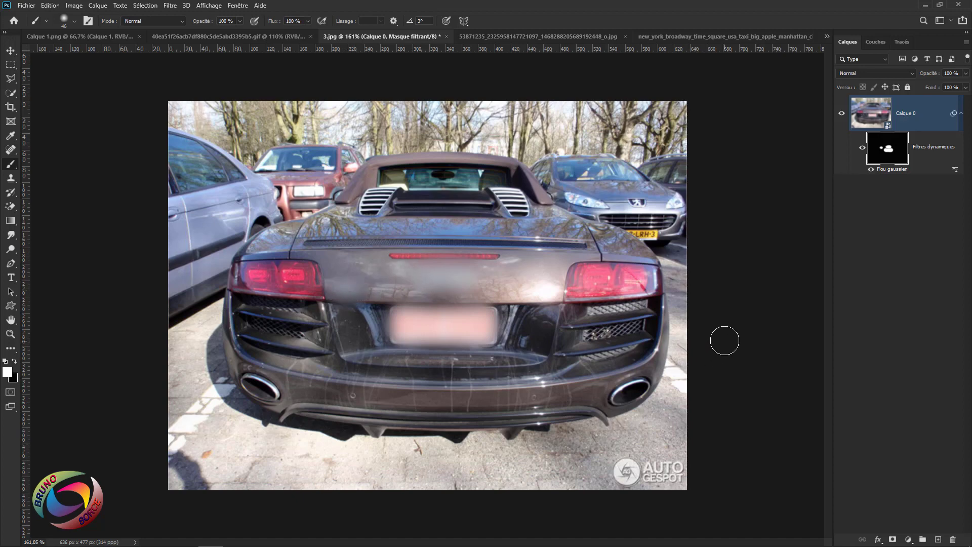
# - Set the Flou gaussien smart filter's radius to 5.2 pixels and return to the pin-up image
pyautogui.doubleClick(894, 169)
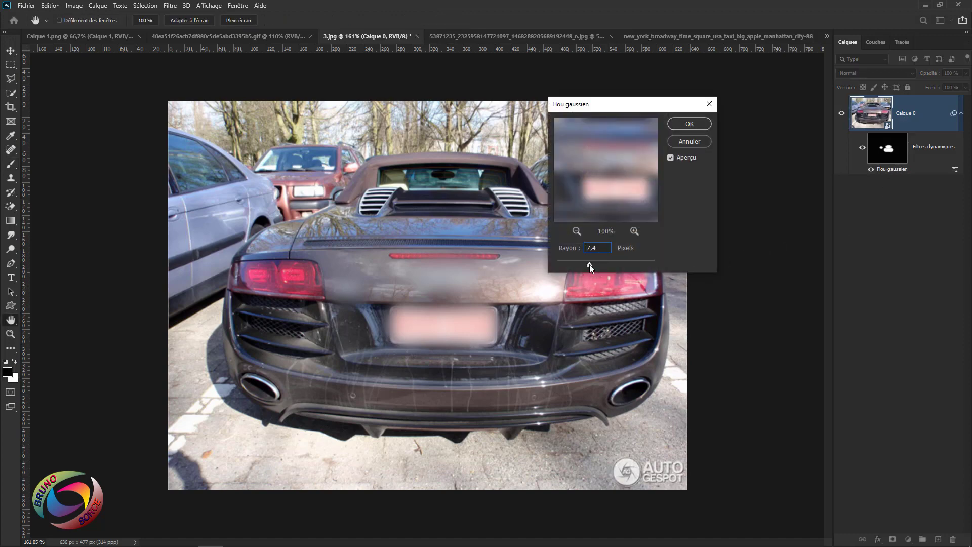
pyautogui.moveTo(575, 266)
pyautogui.mouseDown()
pyautogui.moveTo(604, 265)
pyautogui.moveTo(585, 266)
pyautogui.mouseUp()
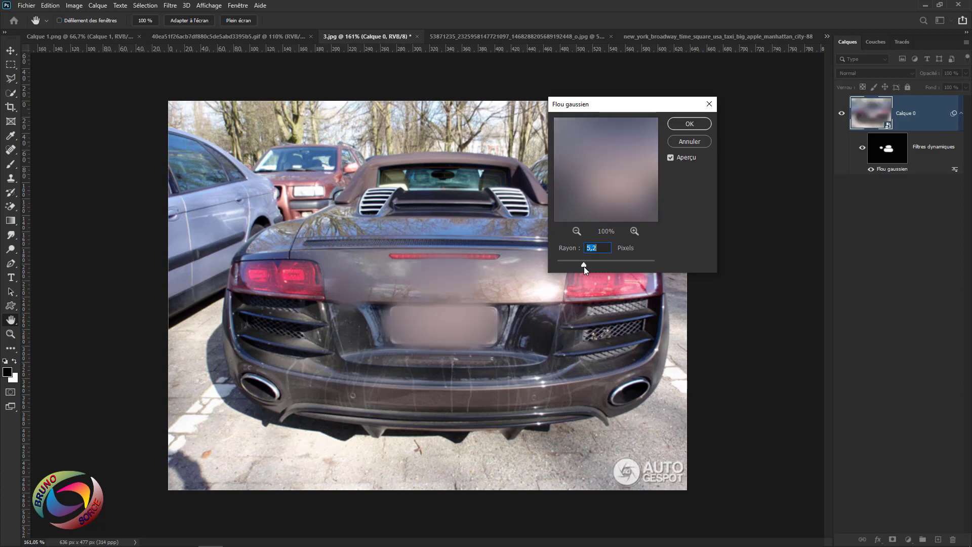
pyautogui.click(690, 124)
pyautogui.press('b')
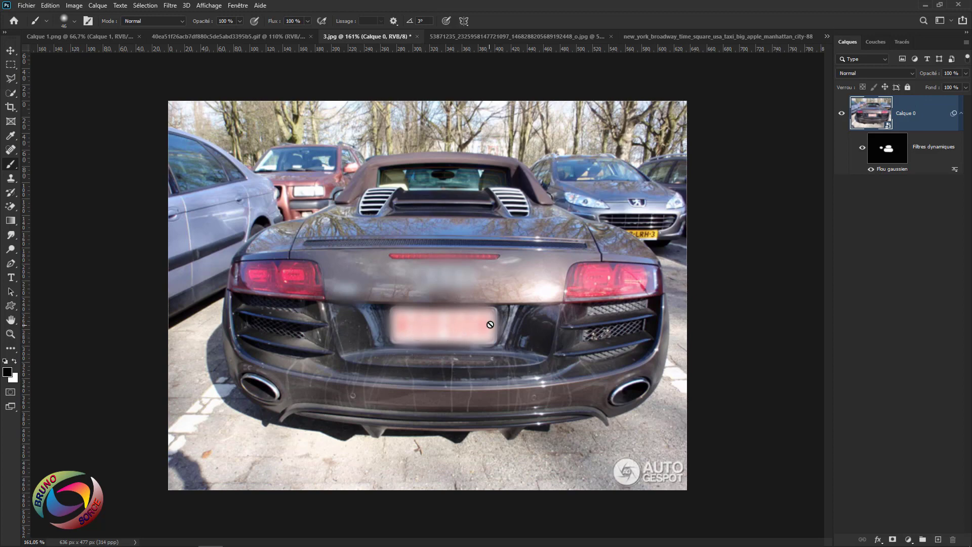
pyautogui.hotkey('ctrl', 'Tab')
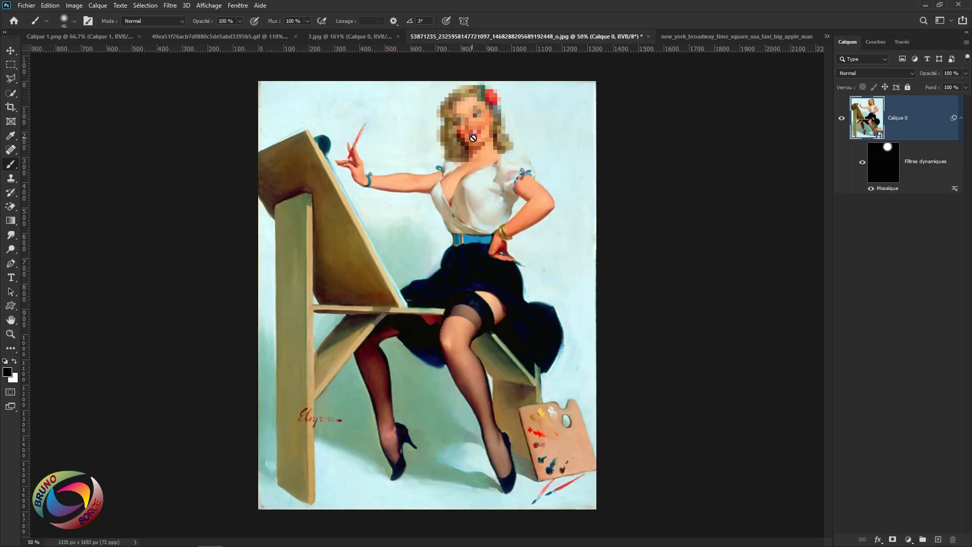